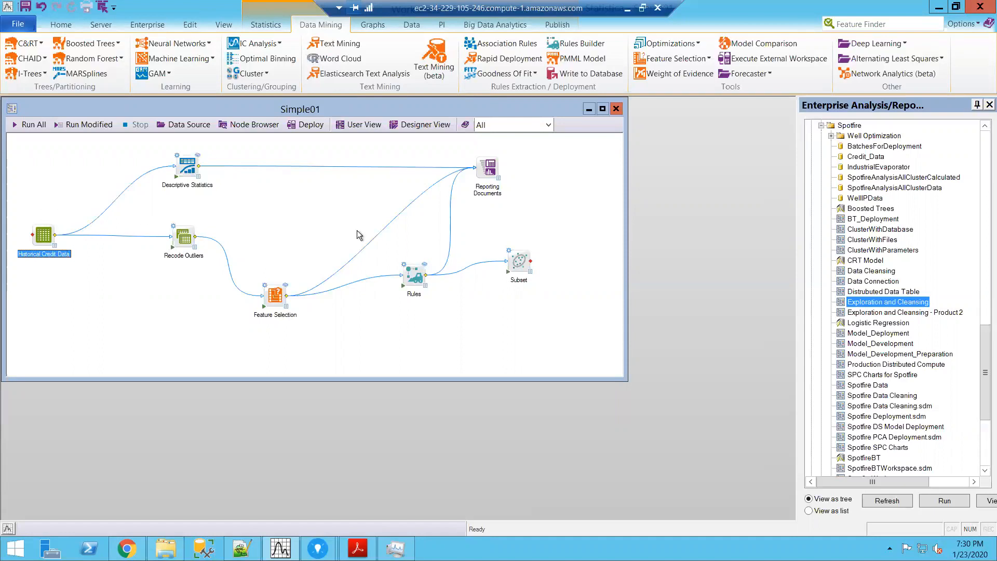
Step: View the CreditScoring analysis in TIBCO Spotfire and return to the Simple01 workspace in Statistica
mouse_move(318, 548)
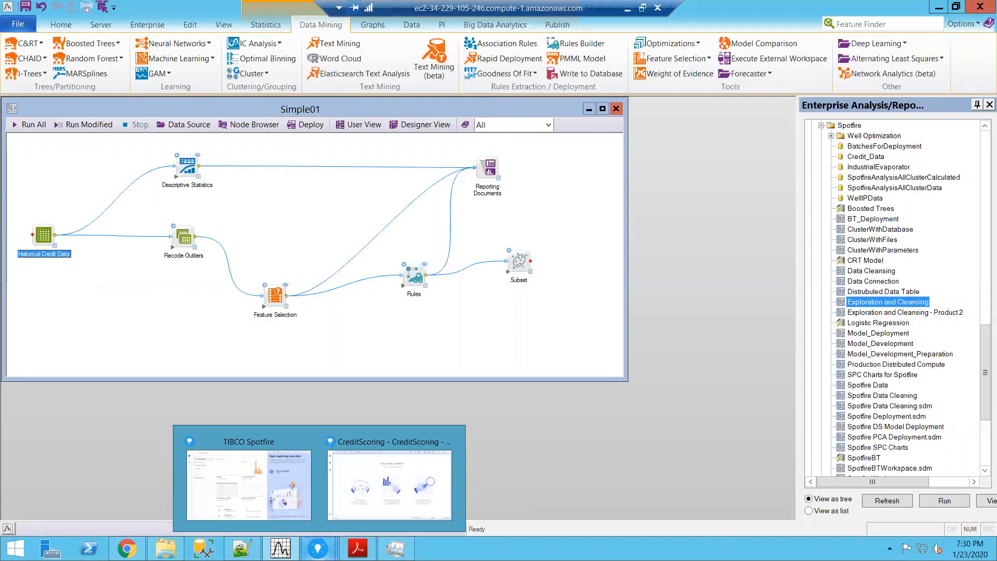
click(372, 491)
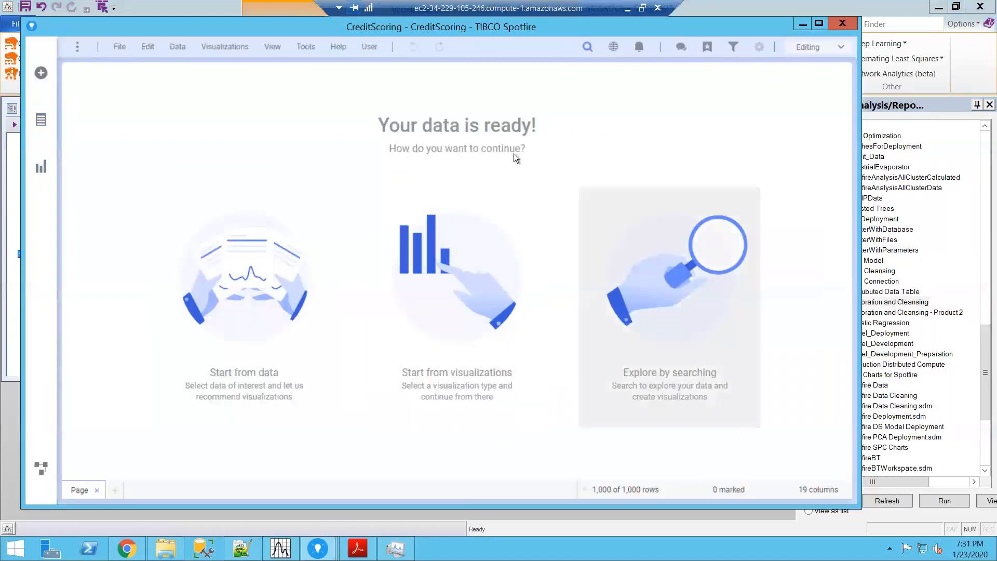
click(802, 27)
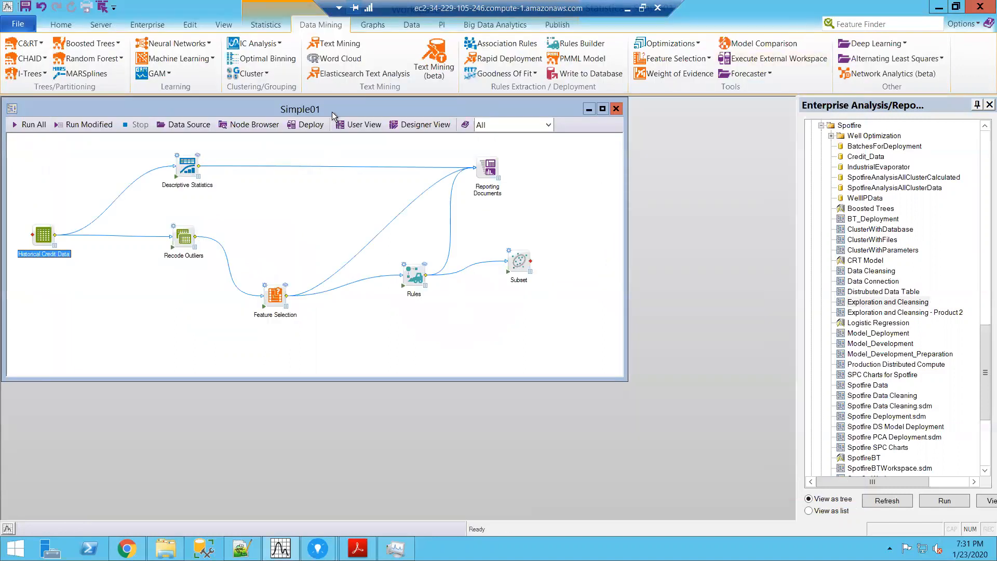
Step: Enlarge the Simple01 workspace window and examine the data spreadsheet of the Historical Credit Data node
drag(338, 104, 379, 119)
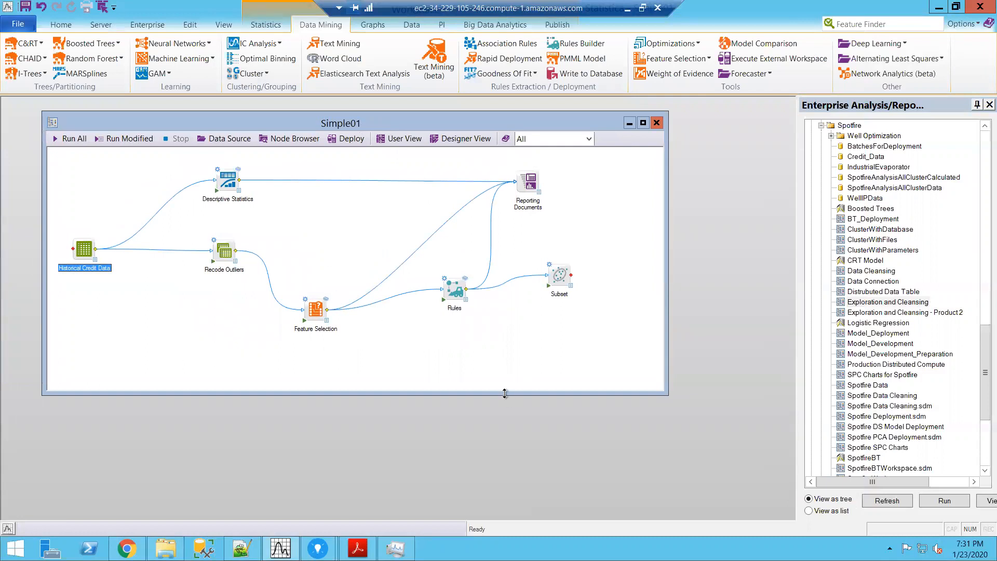
drag(504, 420, 507, 488)
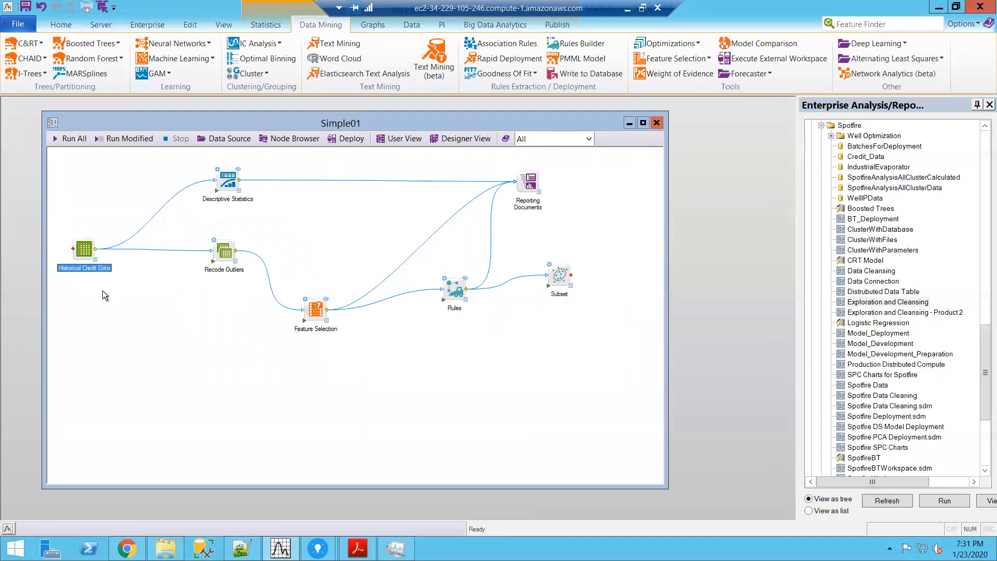
double_click(85, 248)
drag(122, 275, 209, 264)
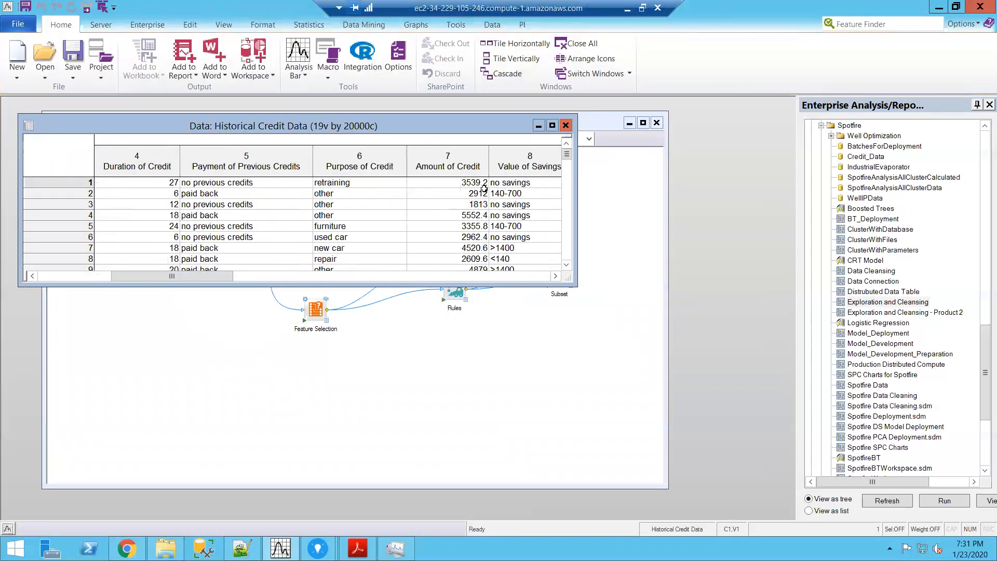
click(566, 126)
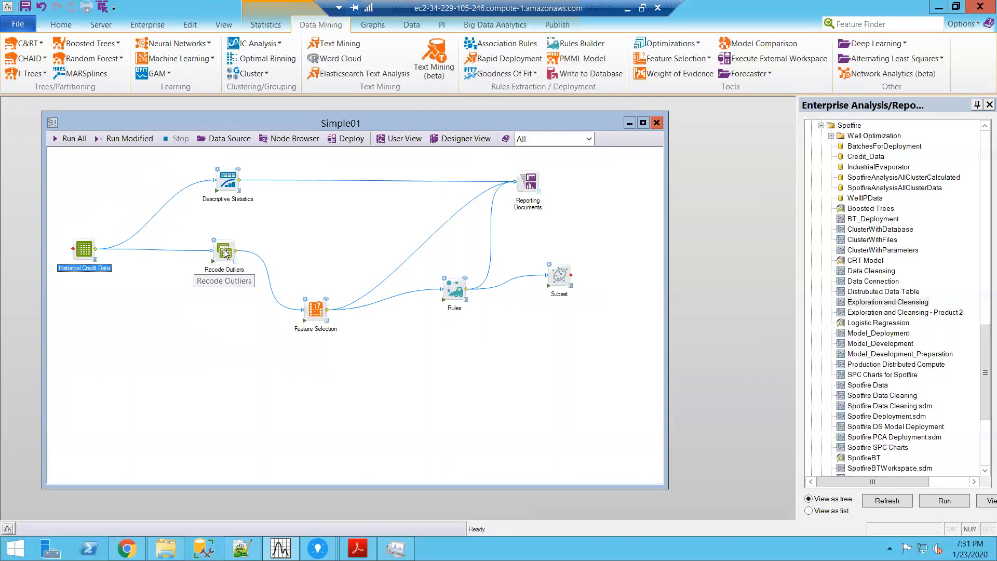
Step: Examine the Feature Selection node's results table and the settings of the Rules node
click(327, 321)
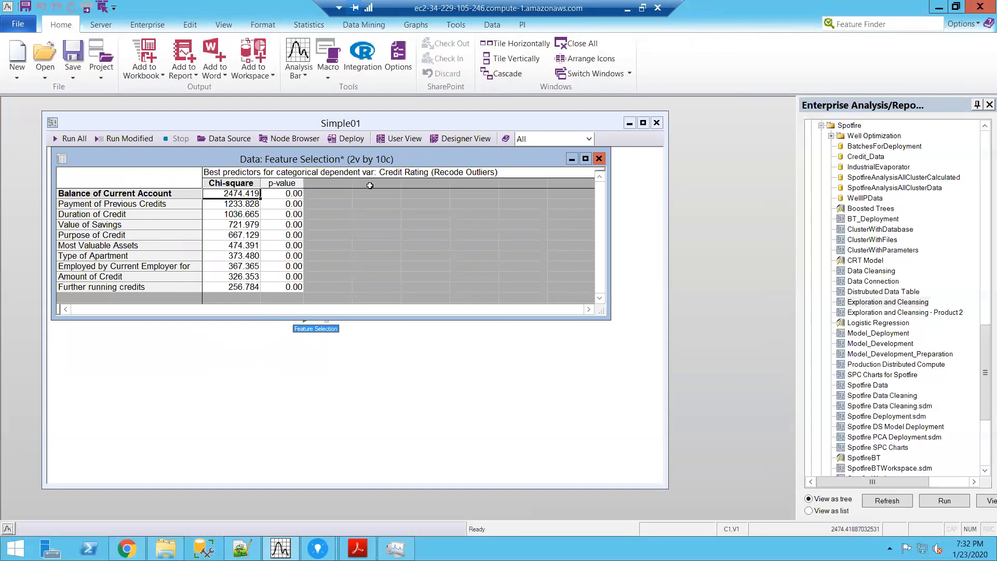
click(600, 158)
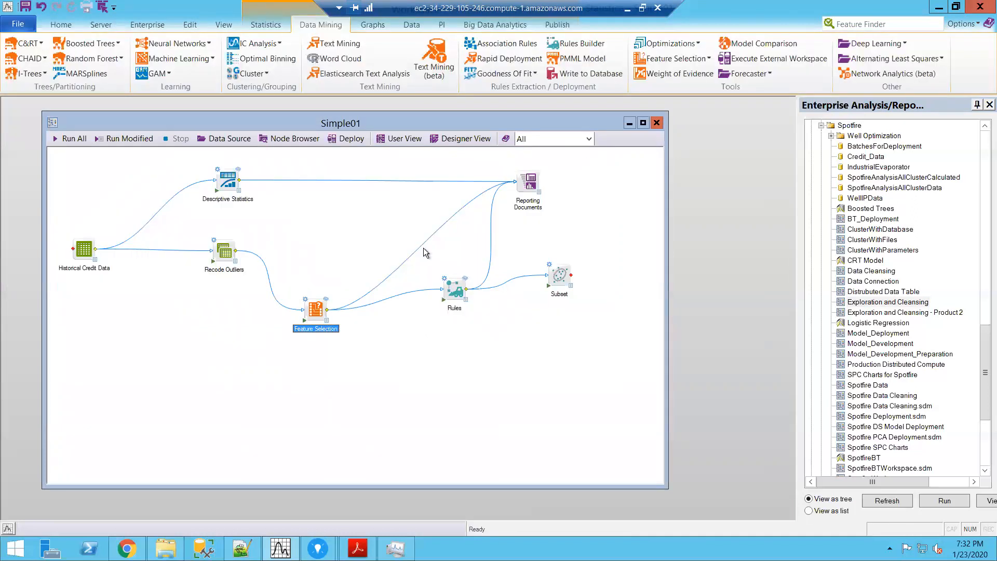
double_click(459, 289)
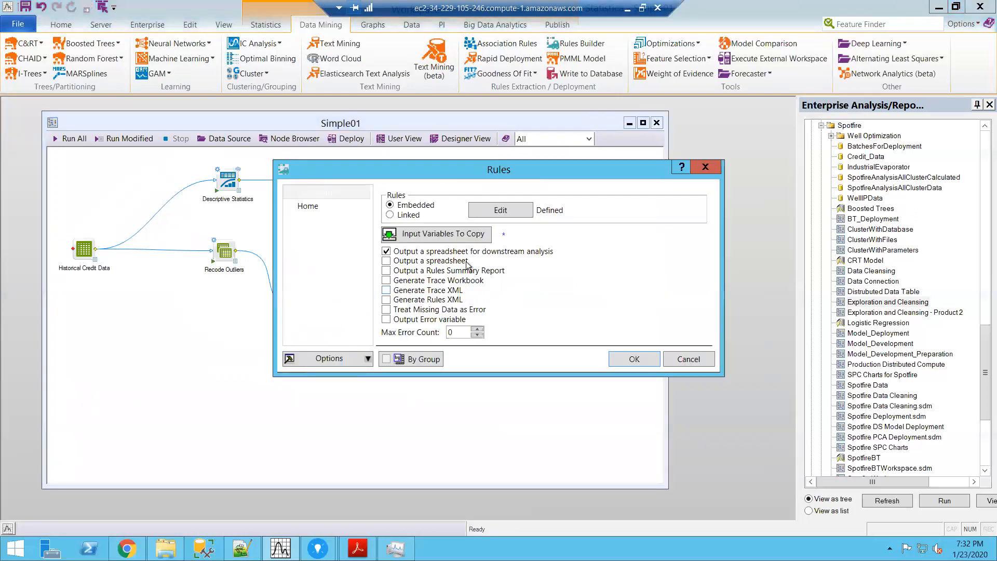
click(634, 358)
Step: Examine all rows of the Subset node's output table, then close it
click(553, 281)
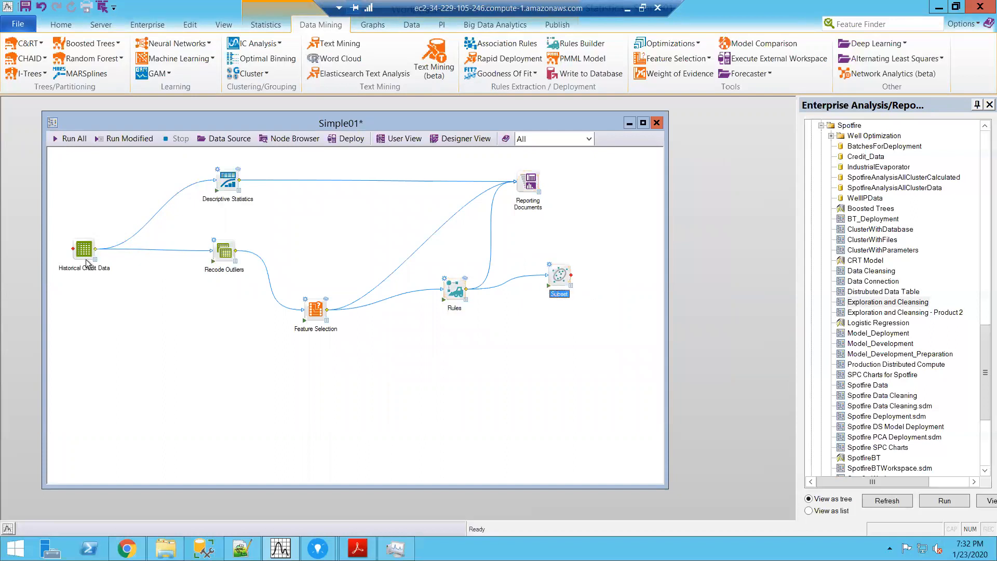
double_click(572, 289)
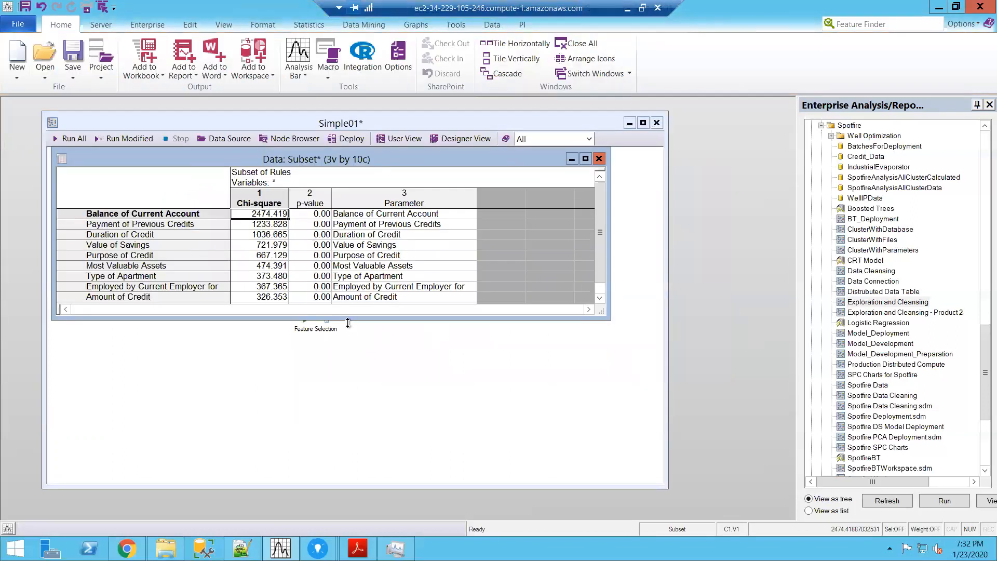
drag(347, 316, 351, 418)
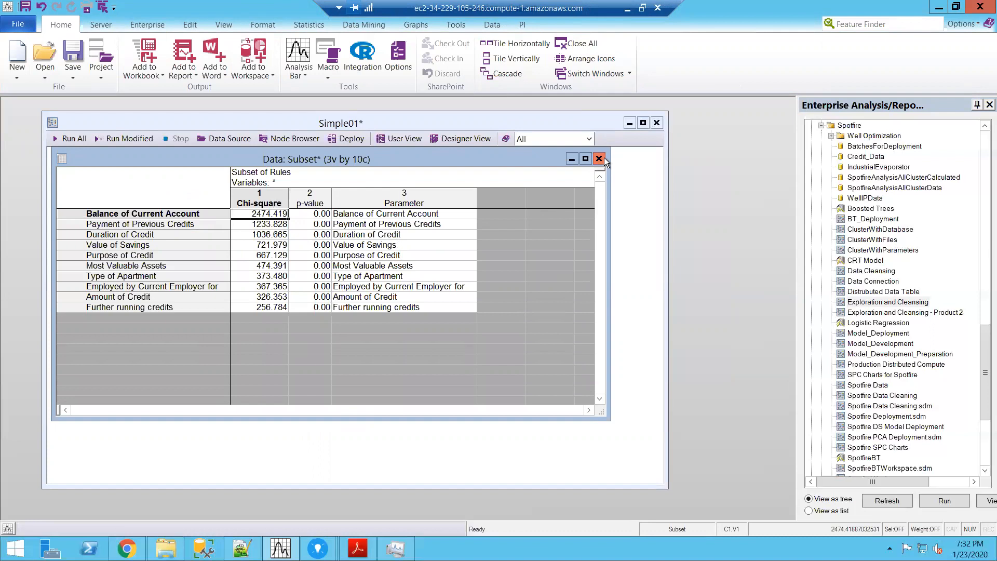
click(601, 157)
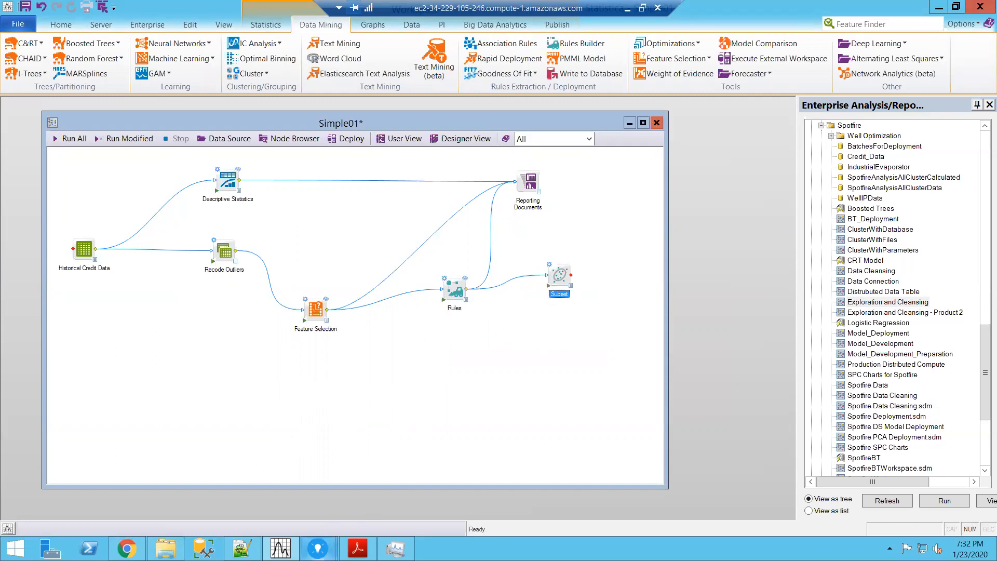
Step: Switch to the CreditScoring analysis in TIBCO Spotfire and open the Statistica integration tool
mouse_move(317, 548)
click(387, 495)
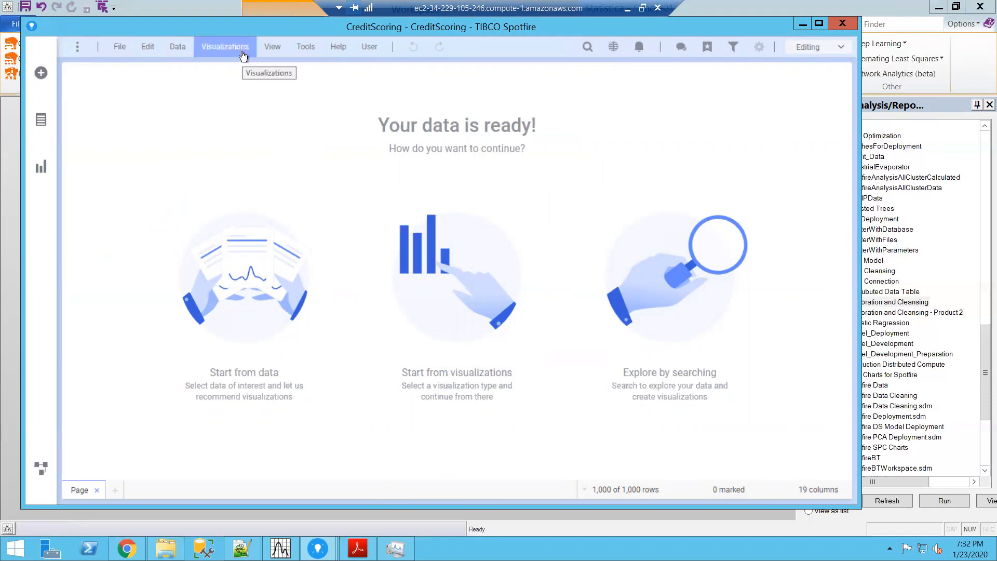
click(305, 52)
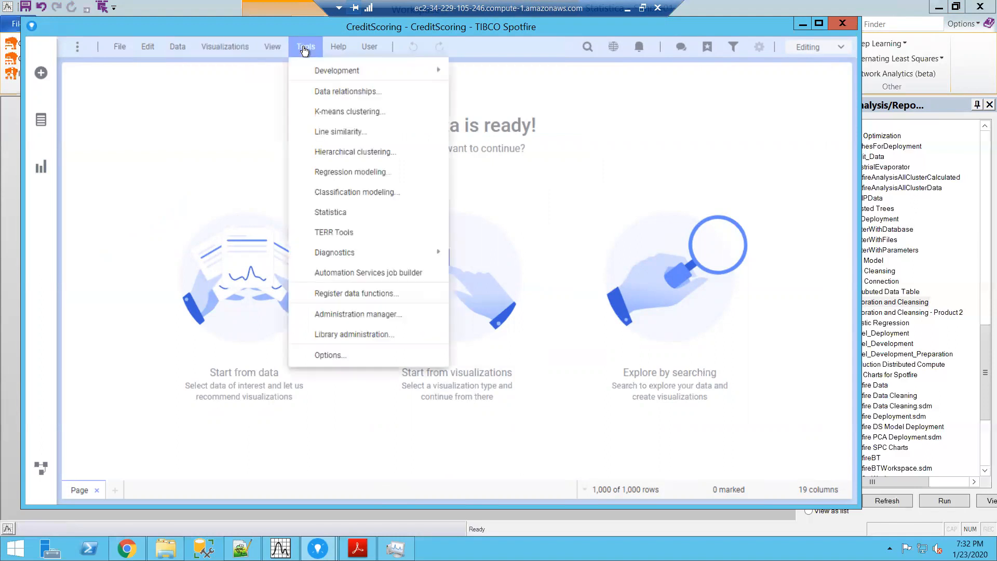
click(350, 218)
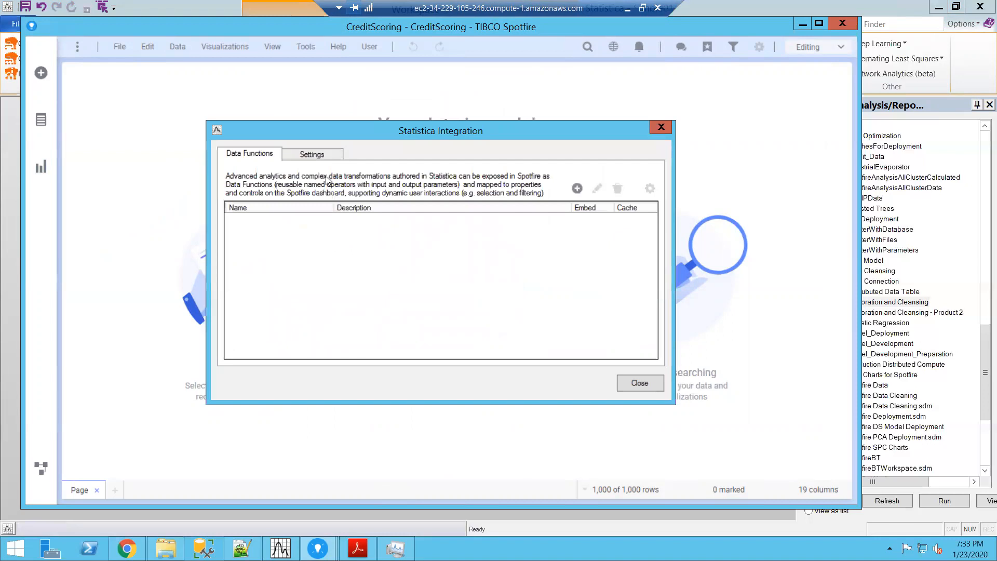
Step: Add a data function from the local workspace file Simple01.sdm in D:\SDF Play Area
click(577, 189)
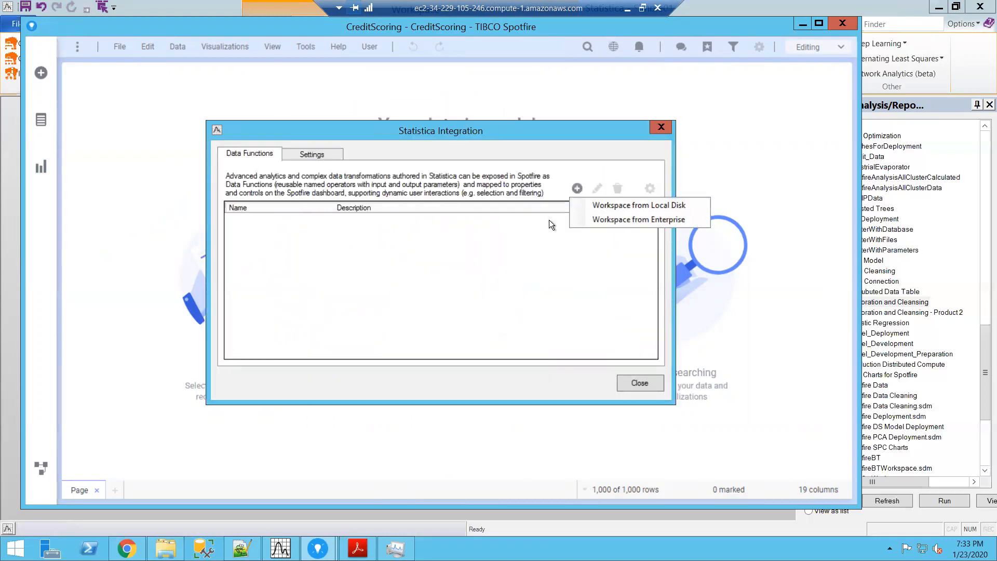
click(627, 208)
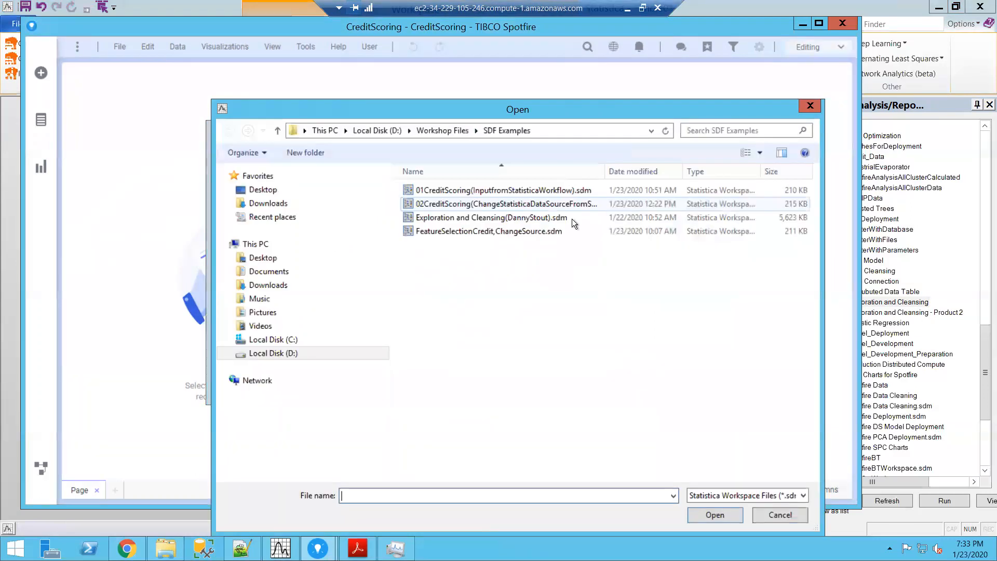
click(447, 127)
double_click(450, 187)
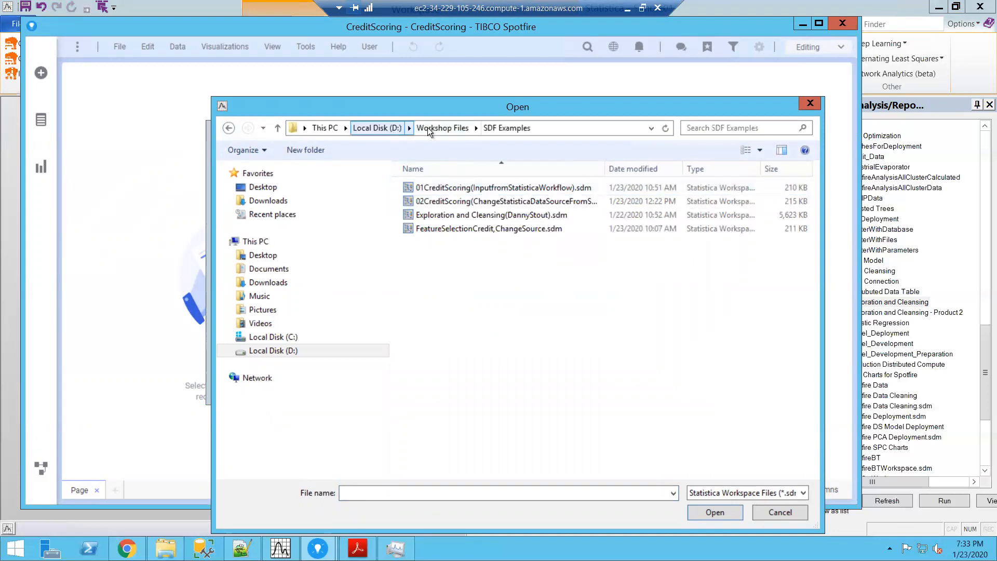
click(440, 128)
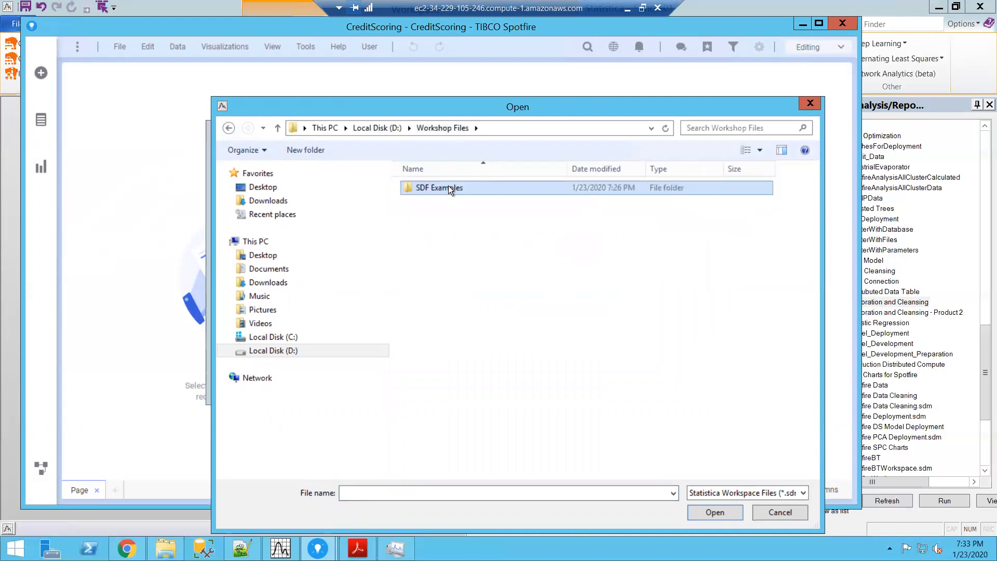
click(375, 128)
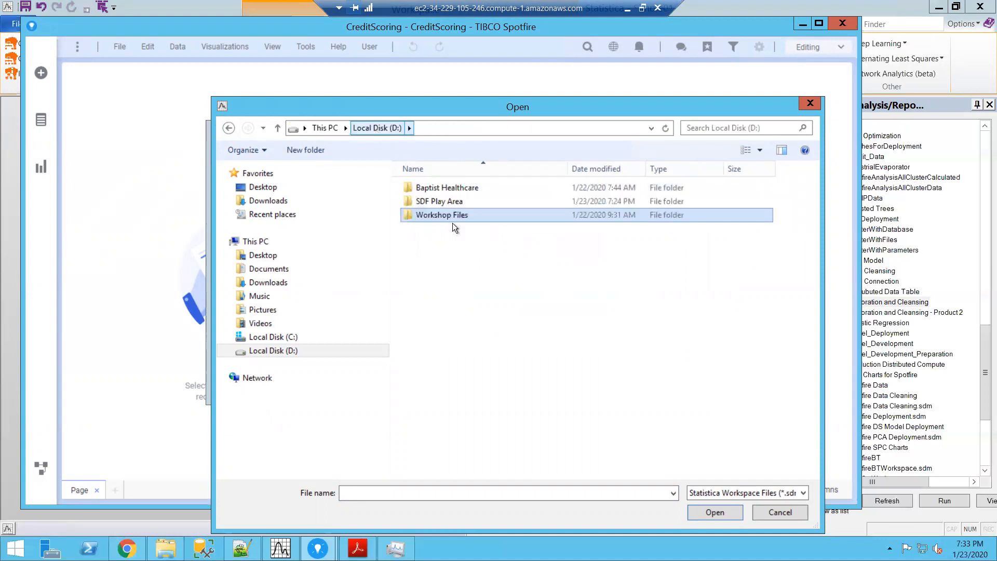
double_click(450, 202)
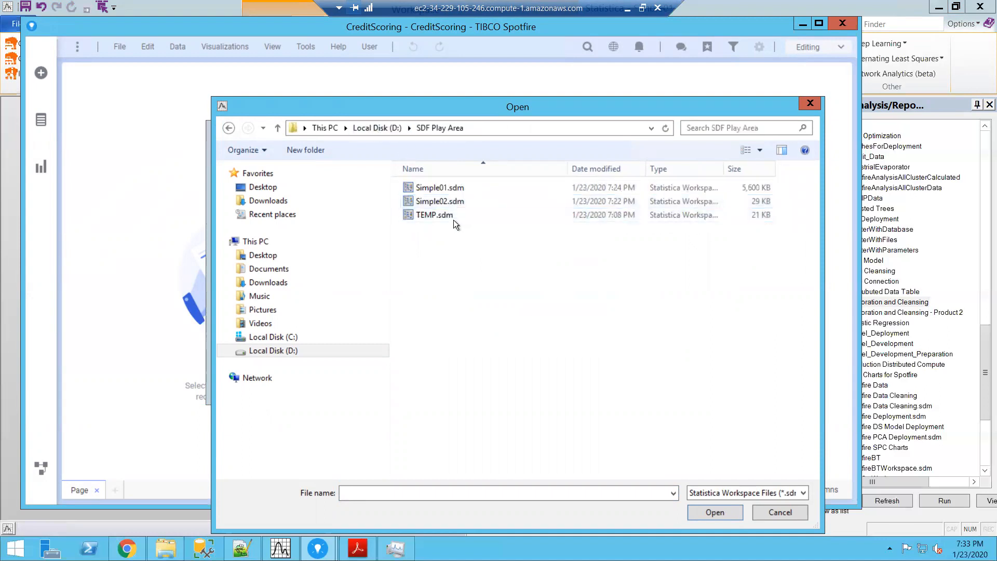
double_click(457, 187)
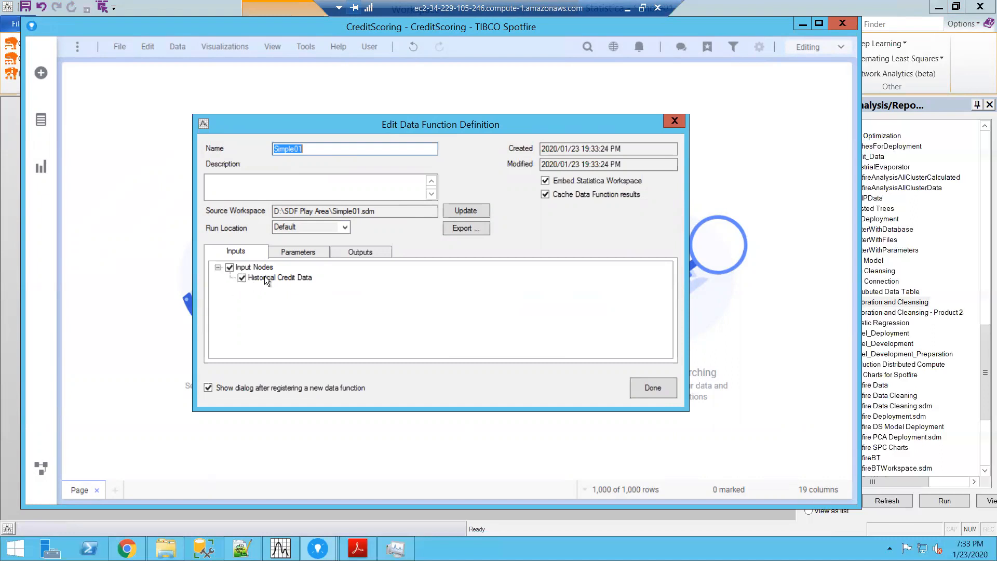
Step: Check the node parameters and finish the Simple01 data function definition with Subset as the only output node
click(294, 251)
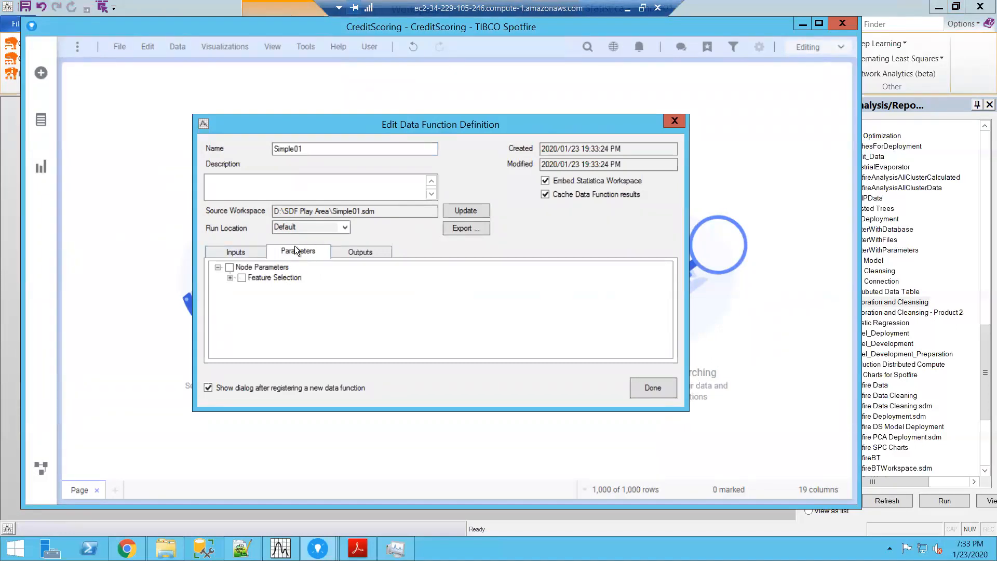
click(350, 252)
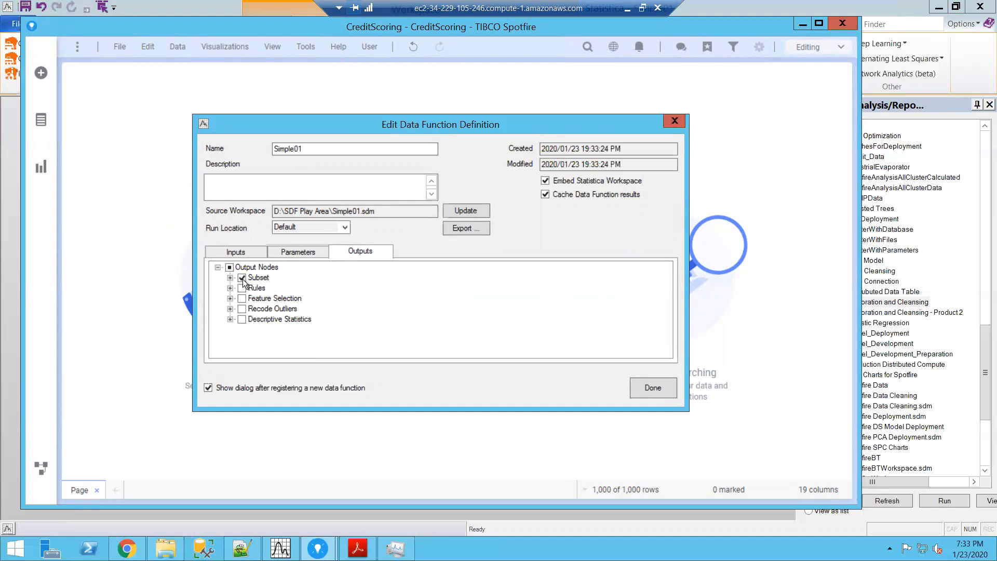
click(653, 388)
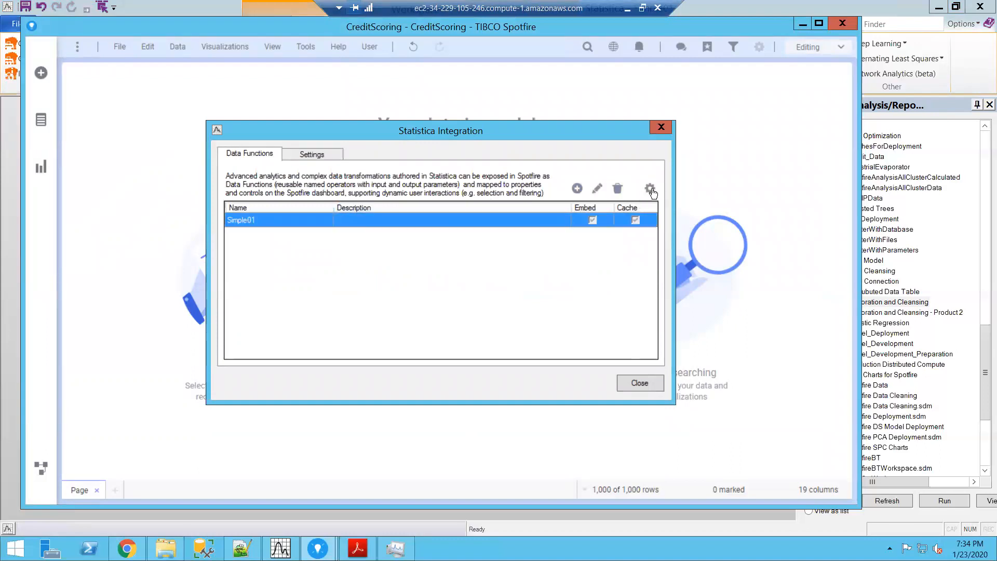
Step: Open the output parameters of the Simple01 data function for editing
click(650, 189)
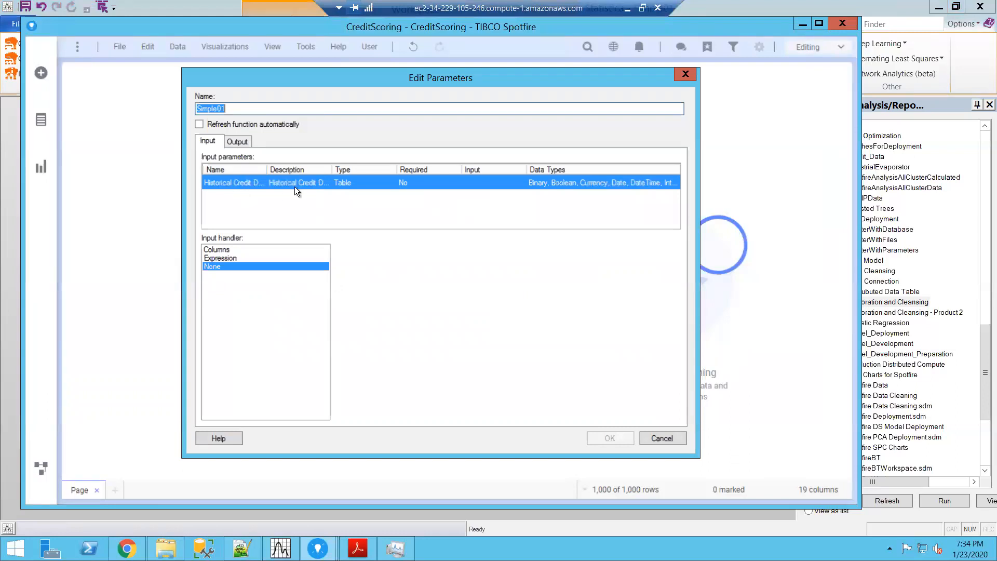
click(243, 142)
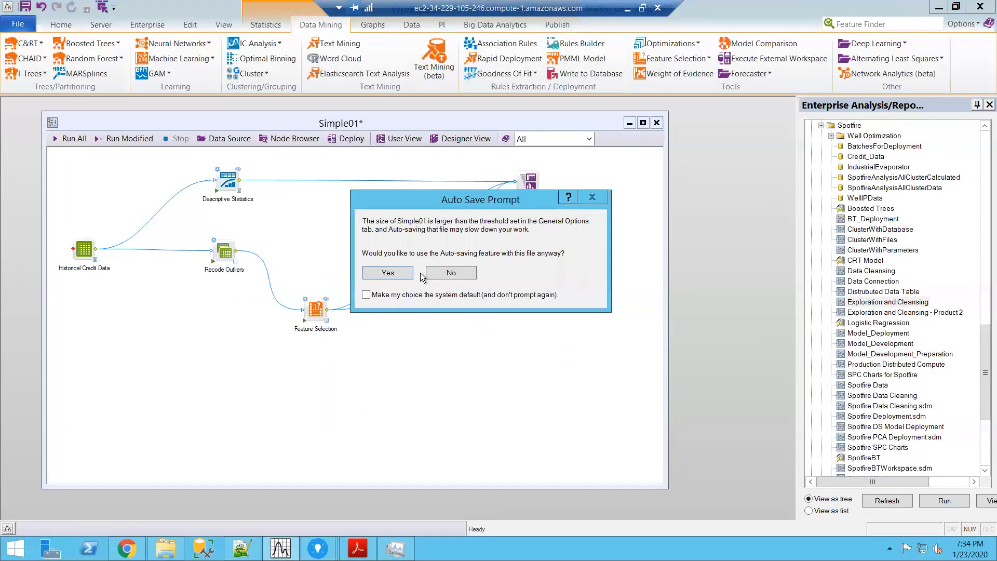
Step: Allow auto-saving for the Simple01 workspace in Statistica and return to the CreditScoring analysis in Spotfire
click(388, 272)
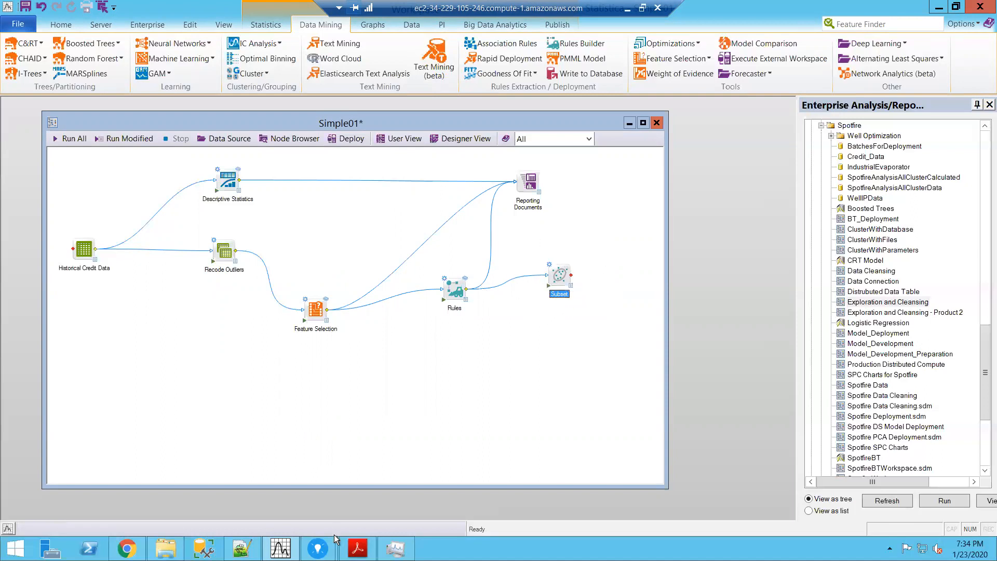
mouse_move(319, 542)
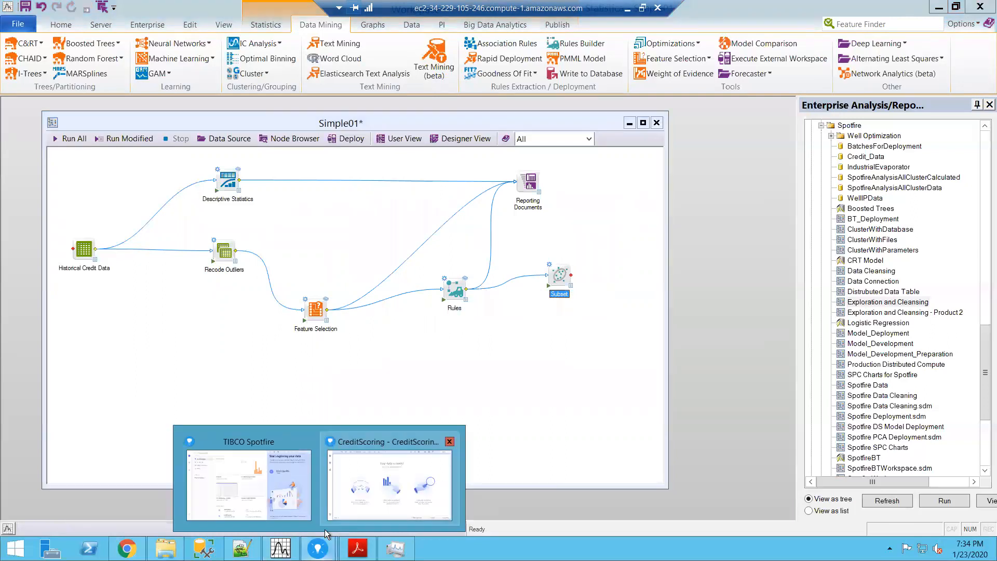
click(362, 493)
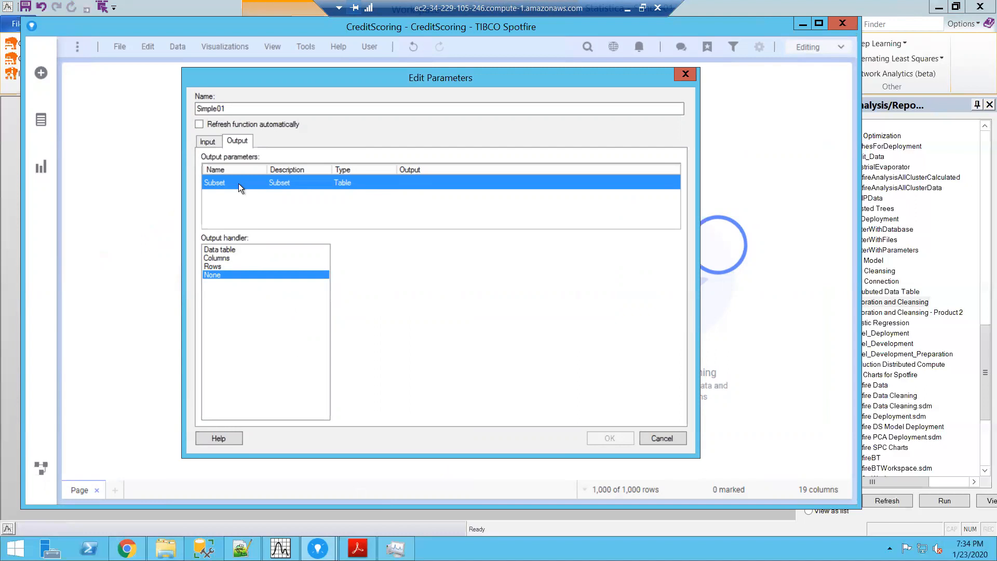
Step: Output Subset to a new data table named Subset, confirm the parameters and close the Statistica integration
click(215, 250)
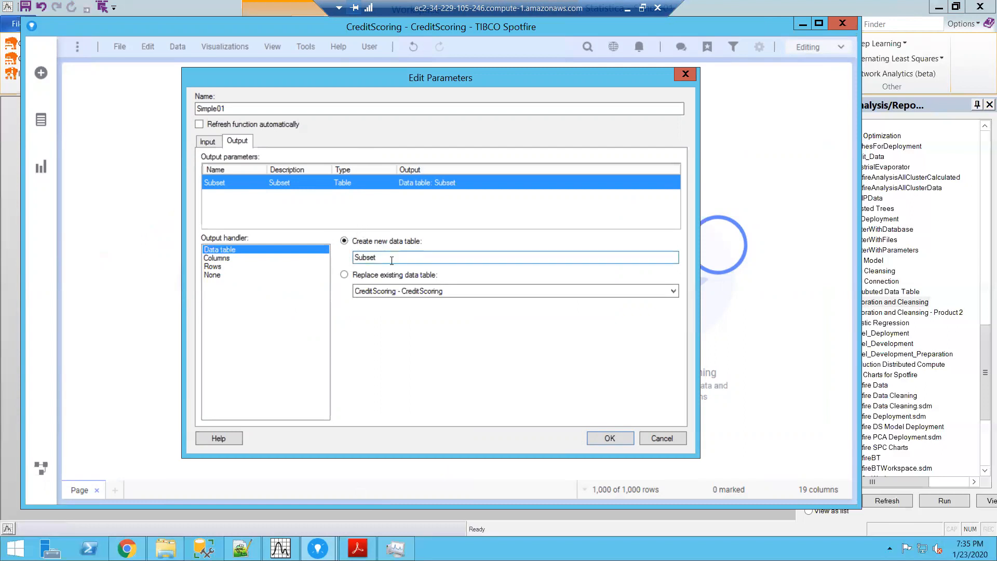
click(609, 437)
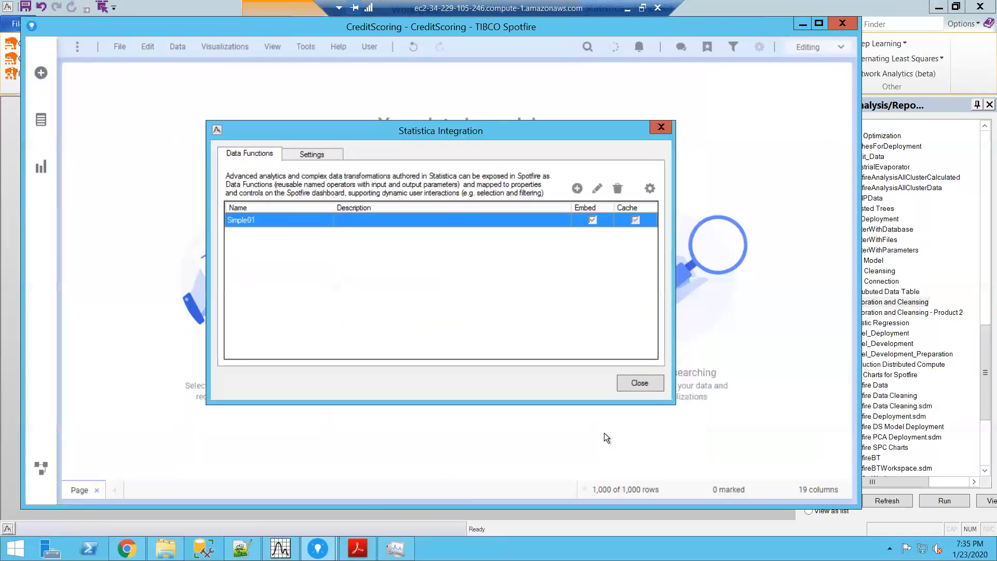
click(638, 385)
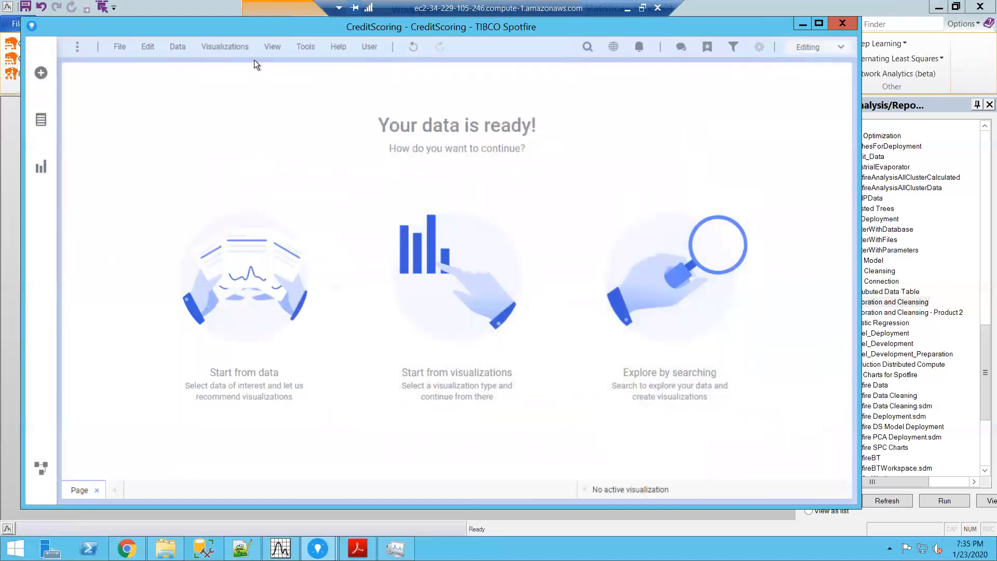
Step: Add a table visualization to the page and set its data table to Subset
click(227, 48)
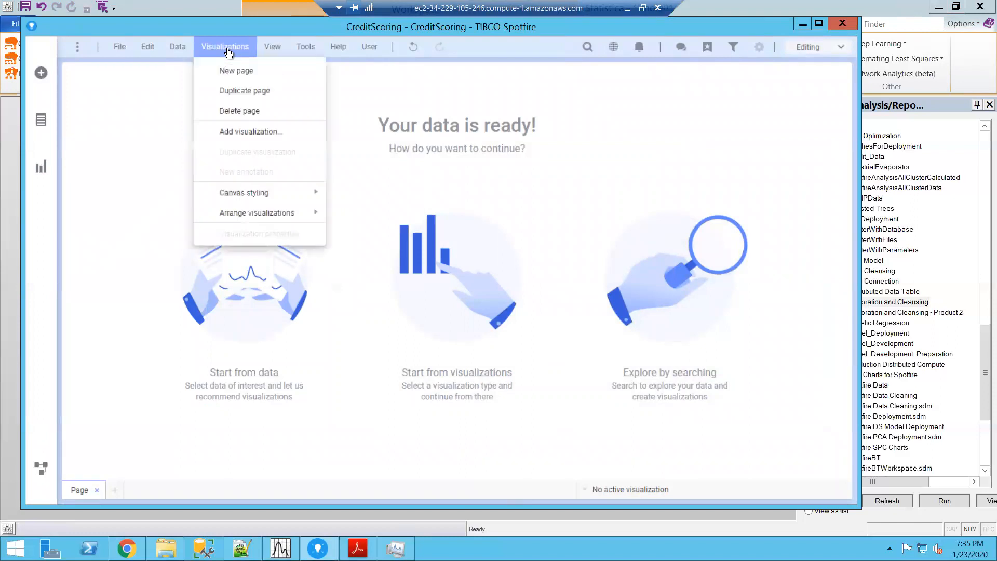
click(234, 131)
click(125, 94)
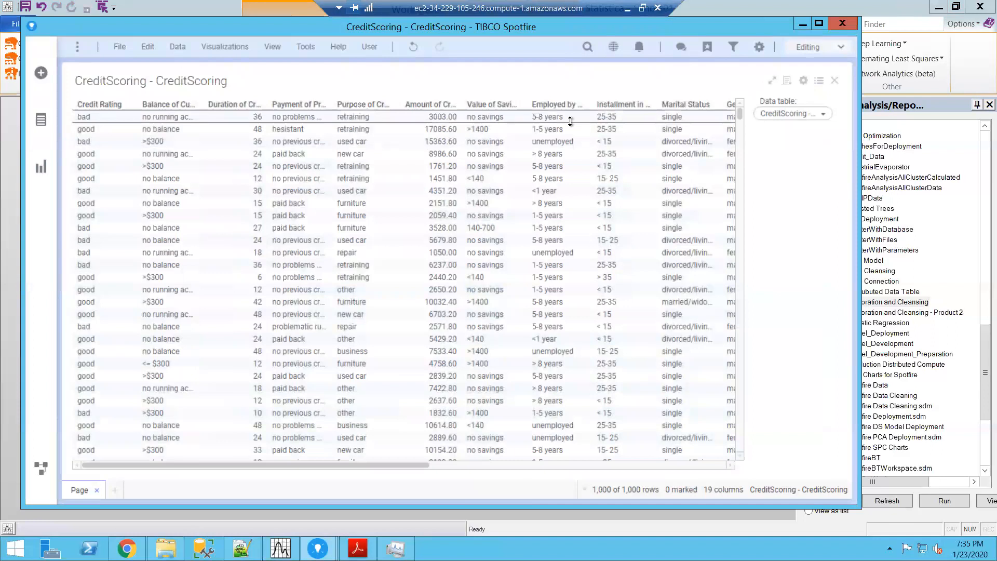
click(803, 83)
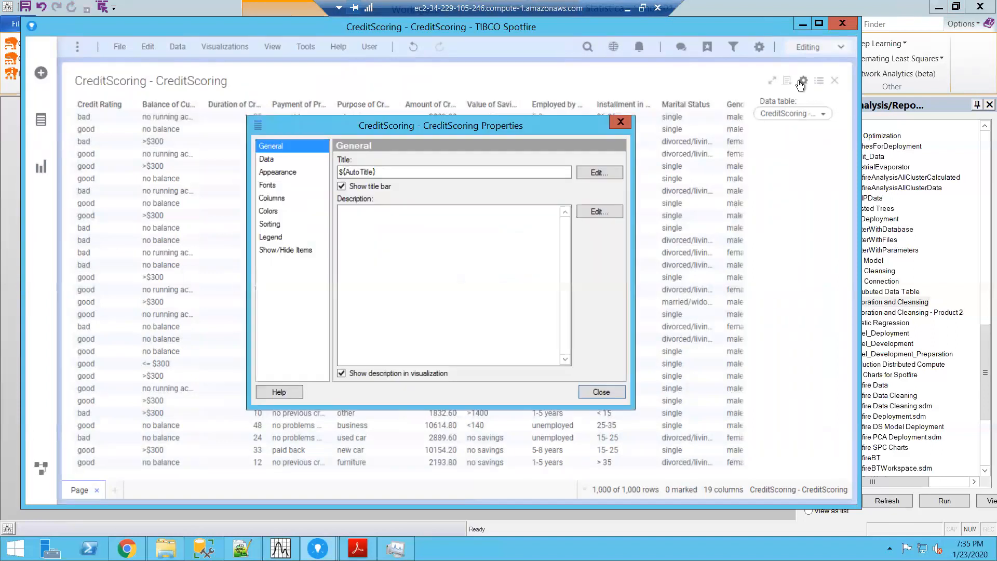
click(265, 159)
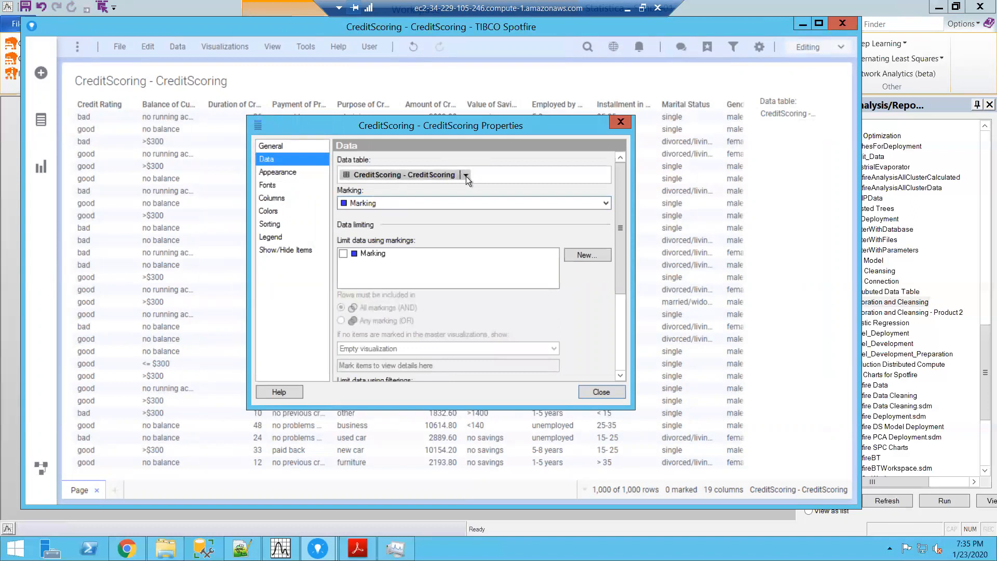
click(466, 176)
click(391, 207)
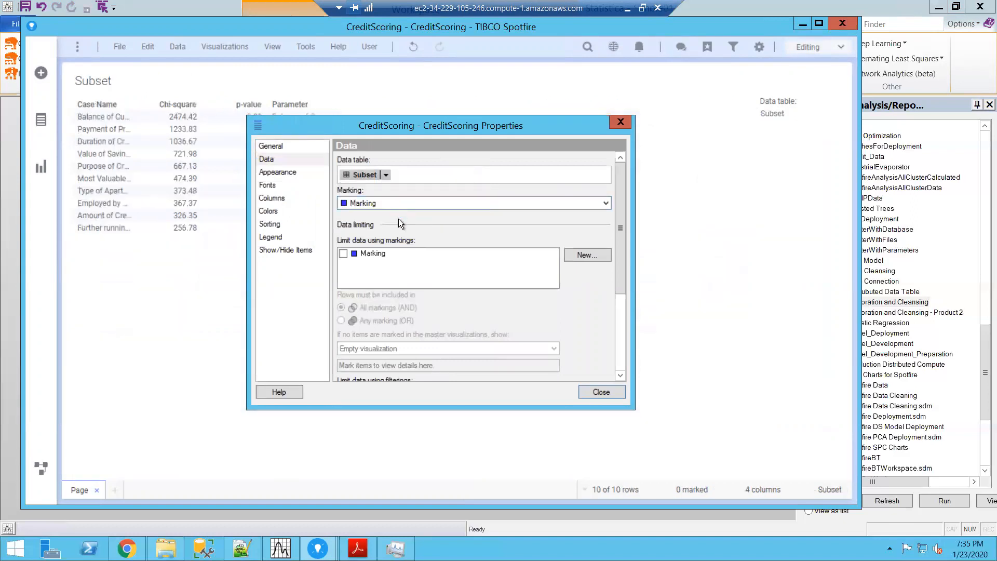
click(588, 392)
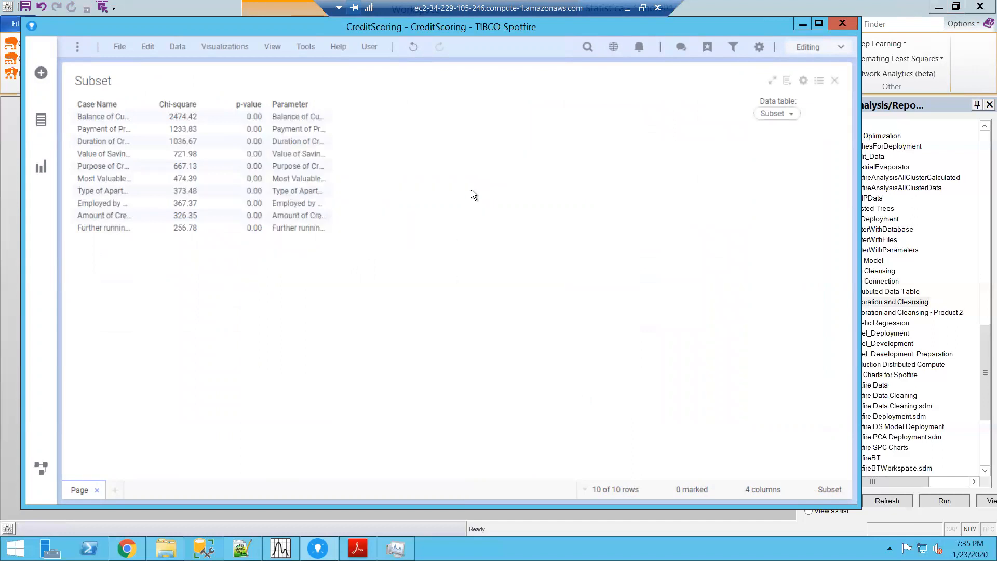
Step: Add a bar chart to the page beside the Subset table
click(232, 51)
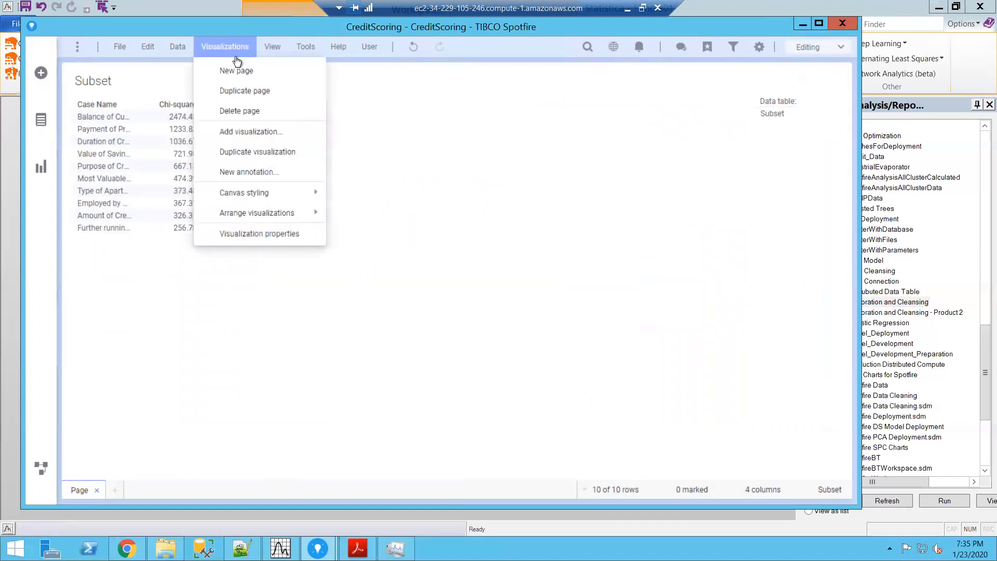
click(240, 132)
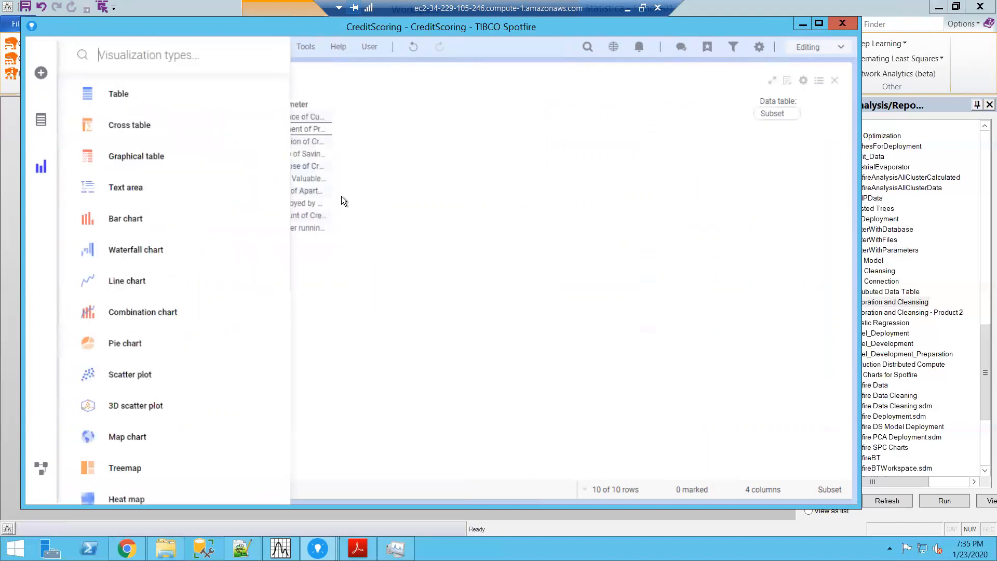
click(132, 219)
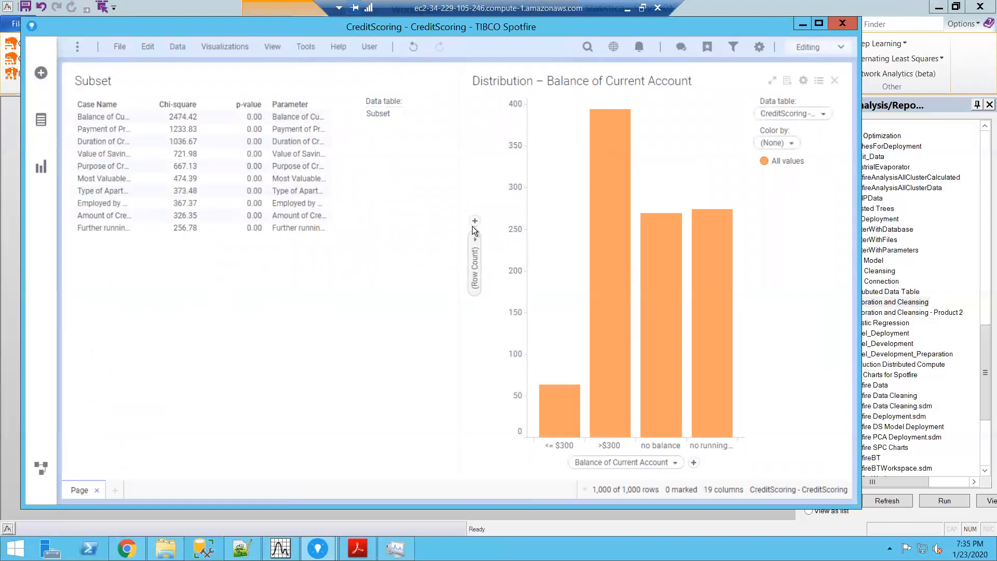
click(475, 249)
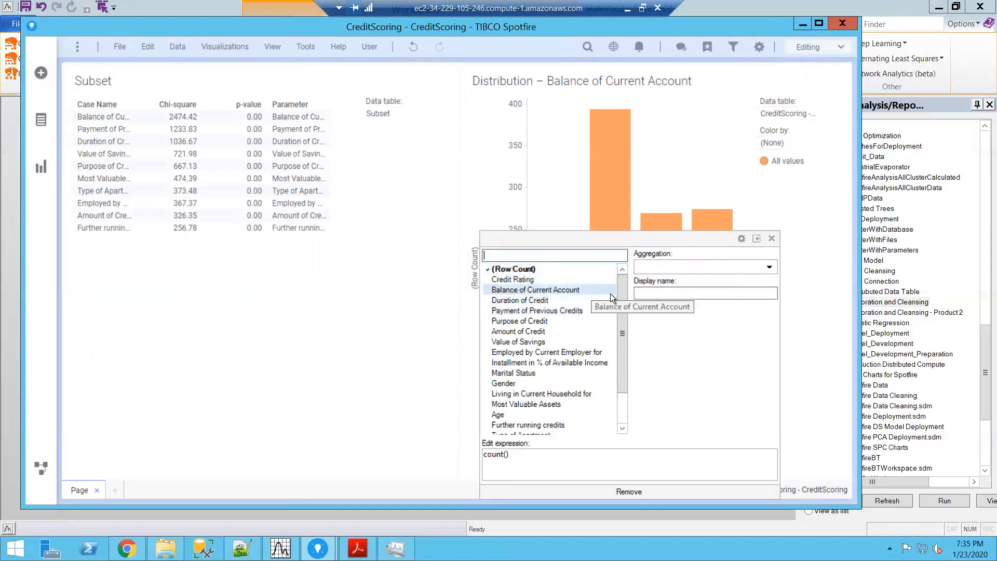
drag(627, 304, 622, 385)
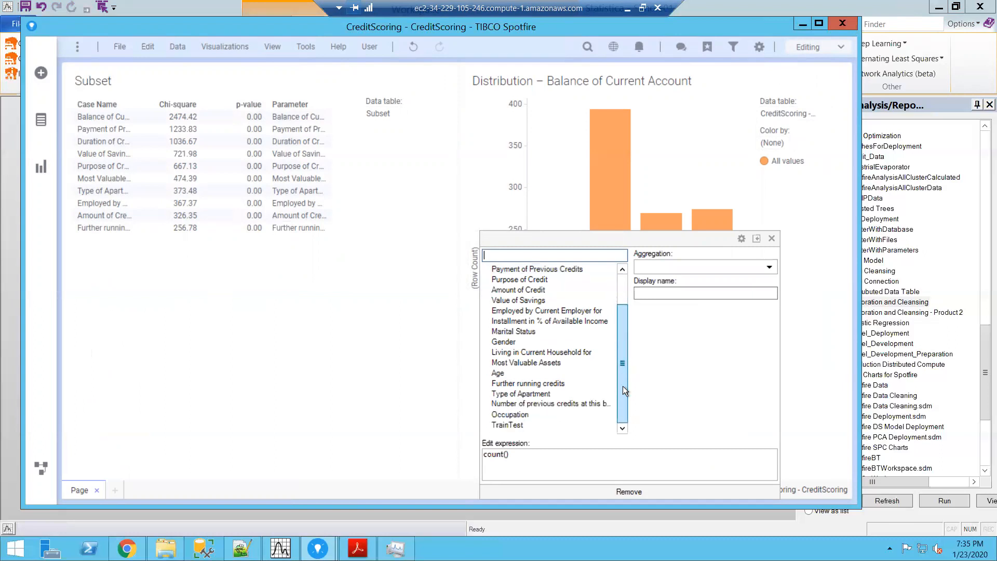
click(678, 264)
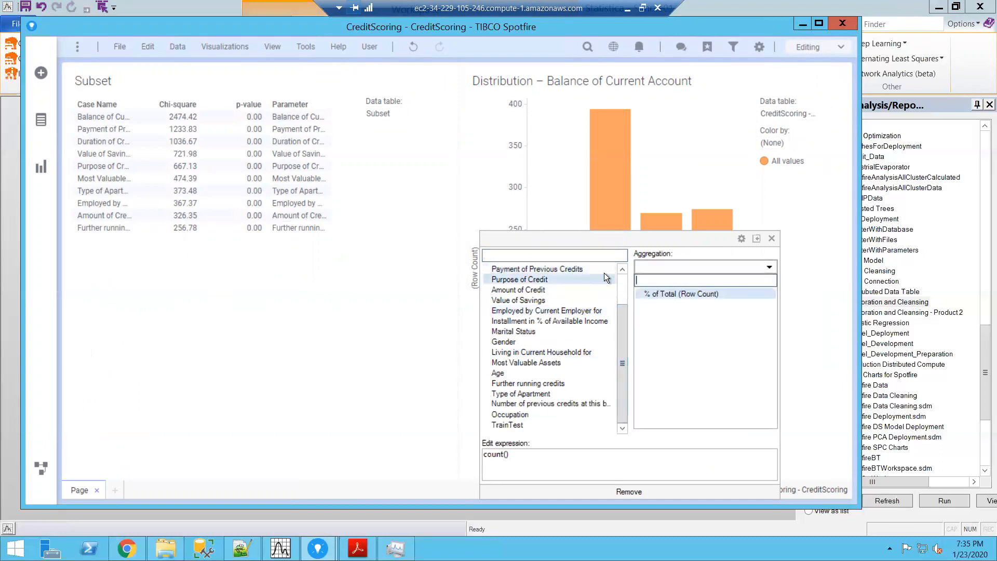
click(526, 253)
click(418, 288)
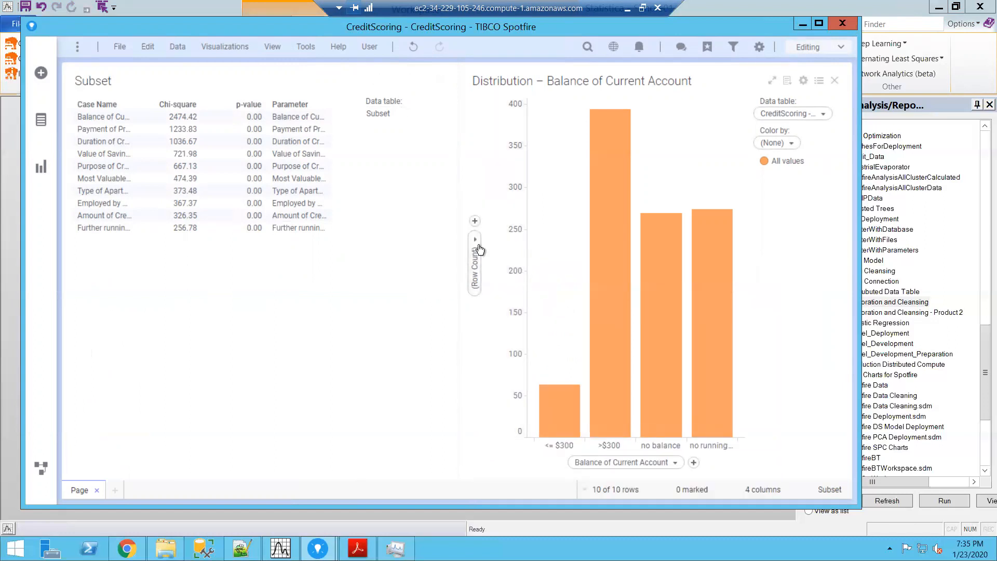
Step: Change the bar chart's data table to Subset in its visualization properties
click(804, 80)
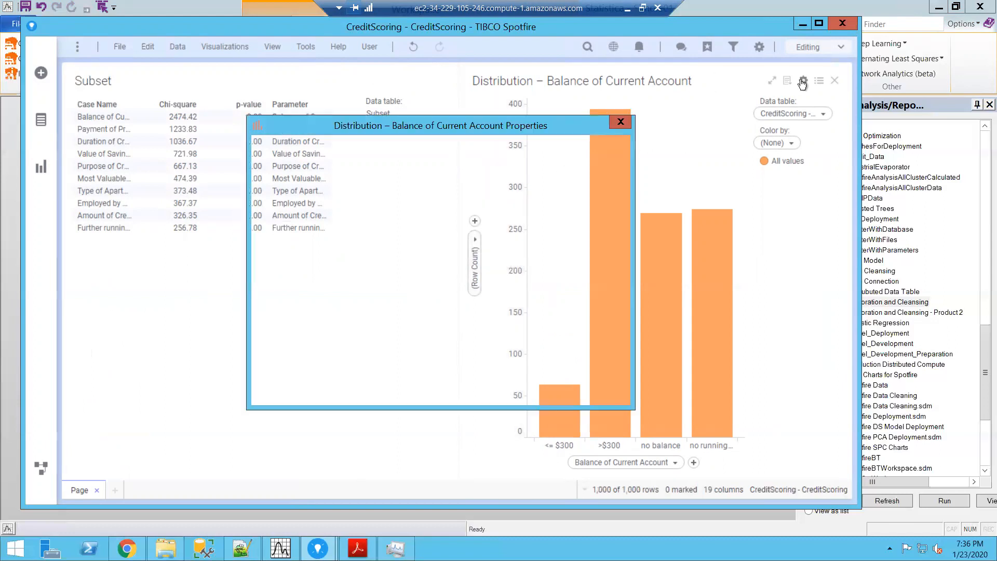
click(265, 162)
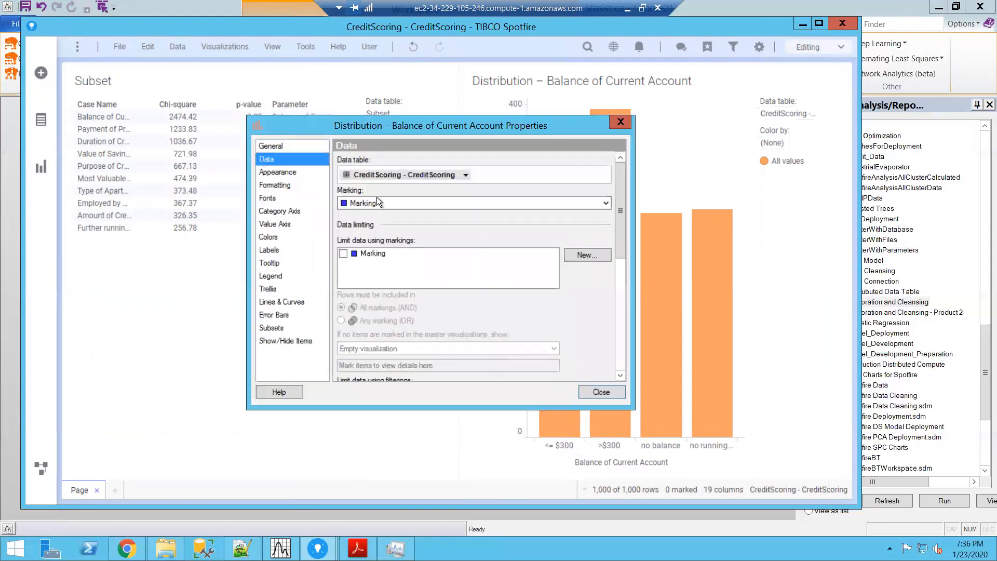
click(465, 176)
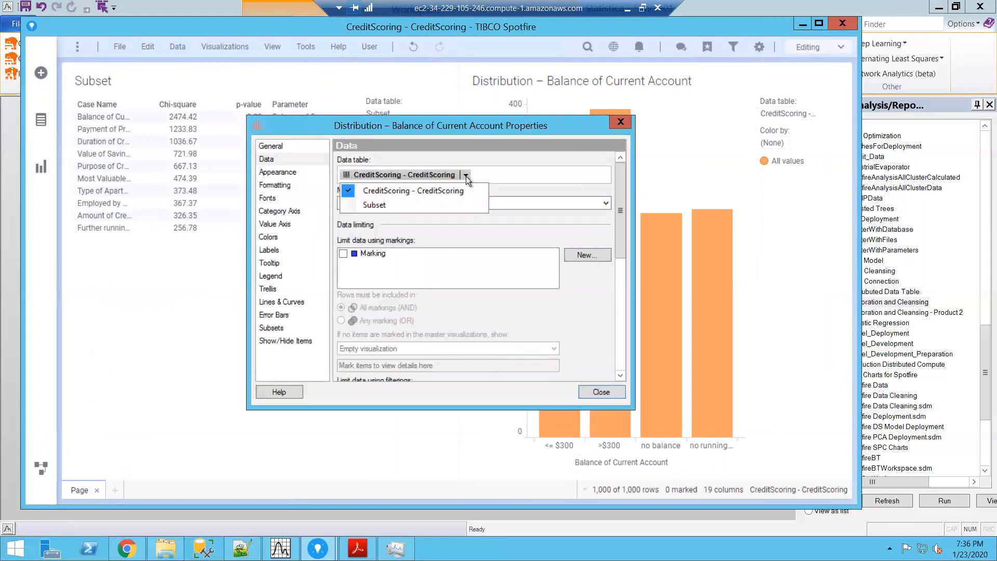
click(407, 205)
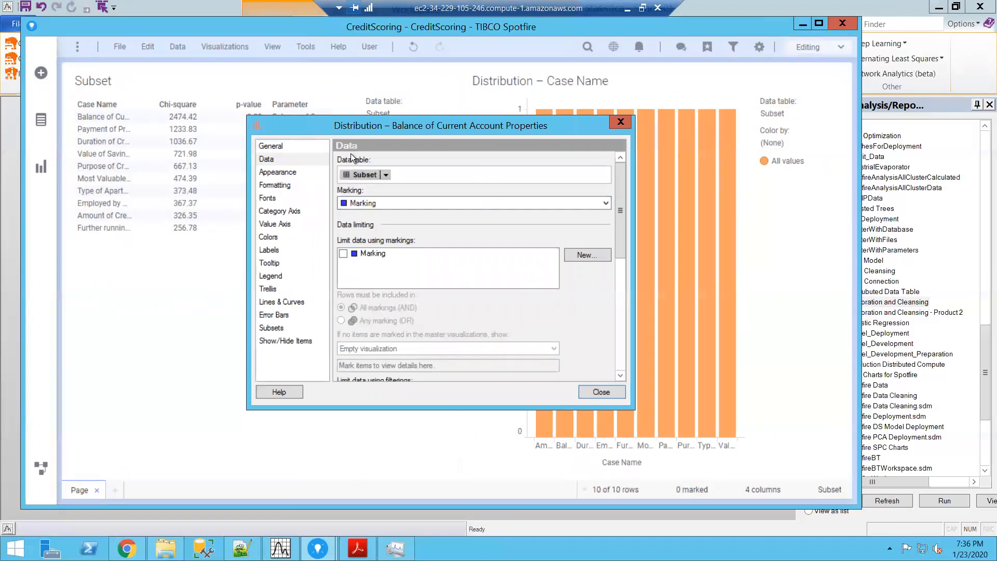
click(600, 392)
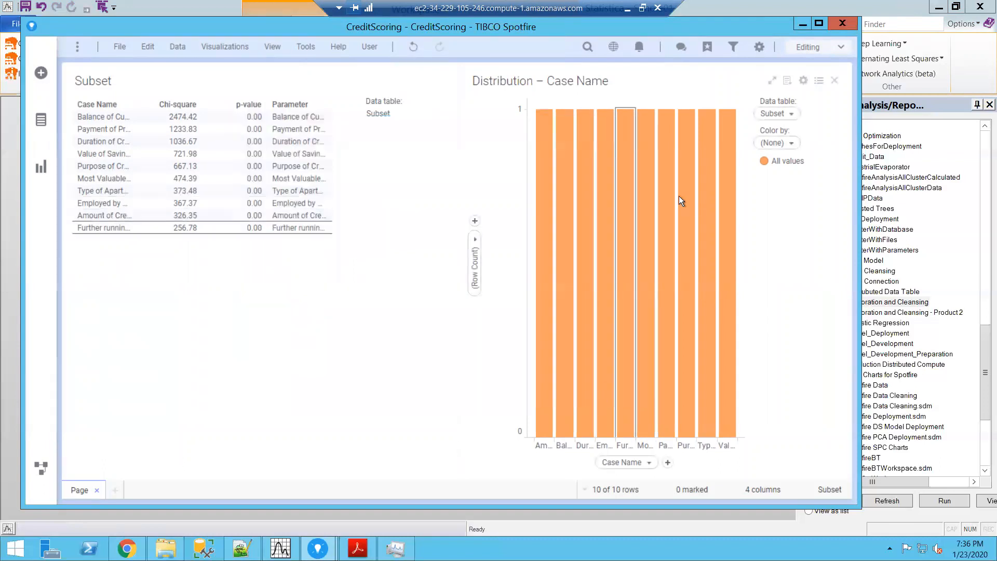
Step: Set the bar chart's value axis to Chi-square with Sum aggregation
click(474, 244)
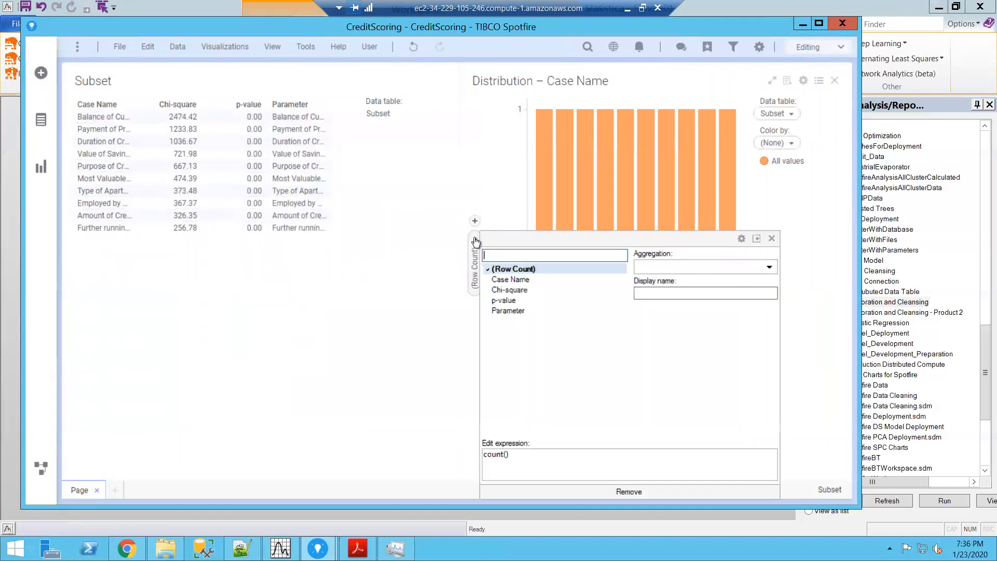
click(519, 290)
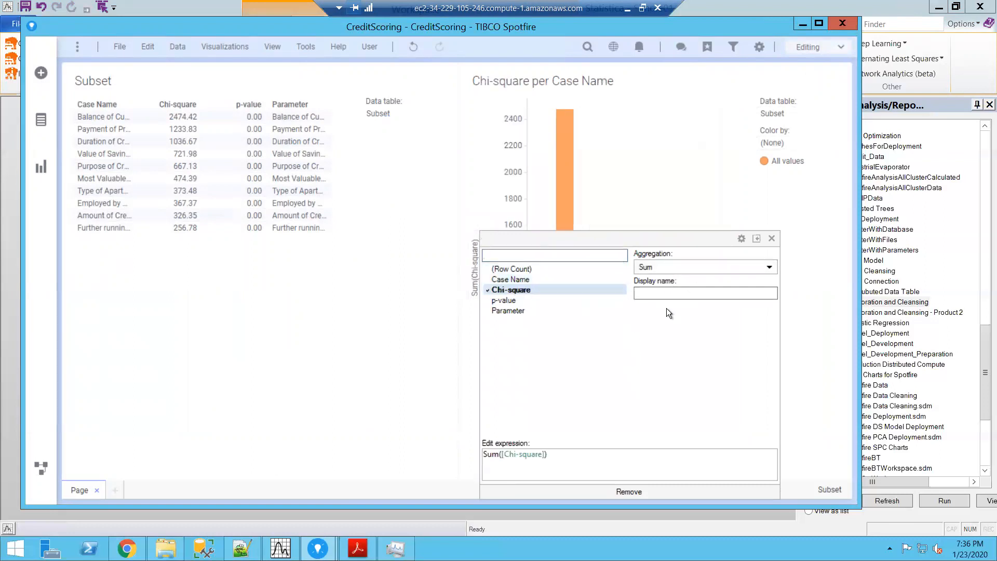
click(809, 257)
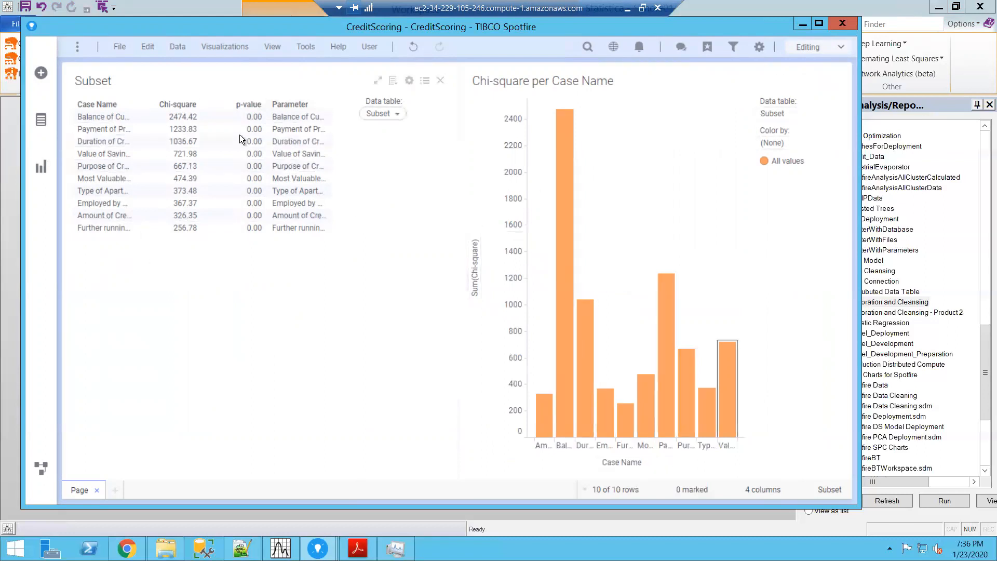
Step: Review the Simple01 workspace in Statistica and return to the CreditScoring analysis in Spotfire
click(242, 548)
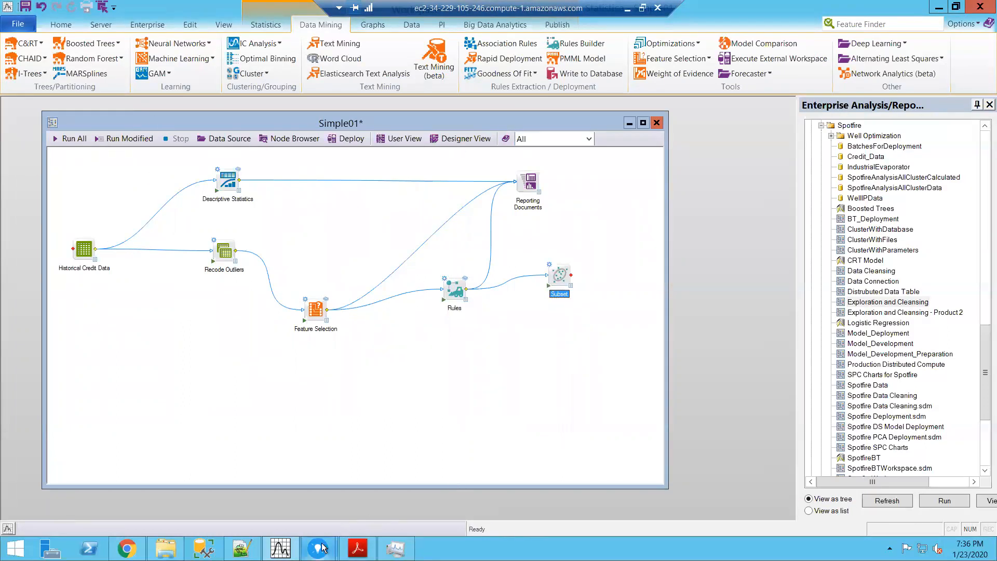
mouse_move(322, 548)
click(372, 504)
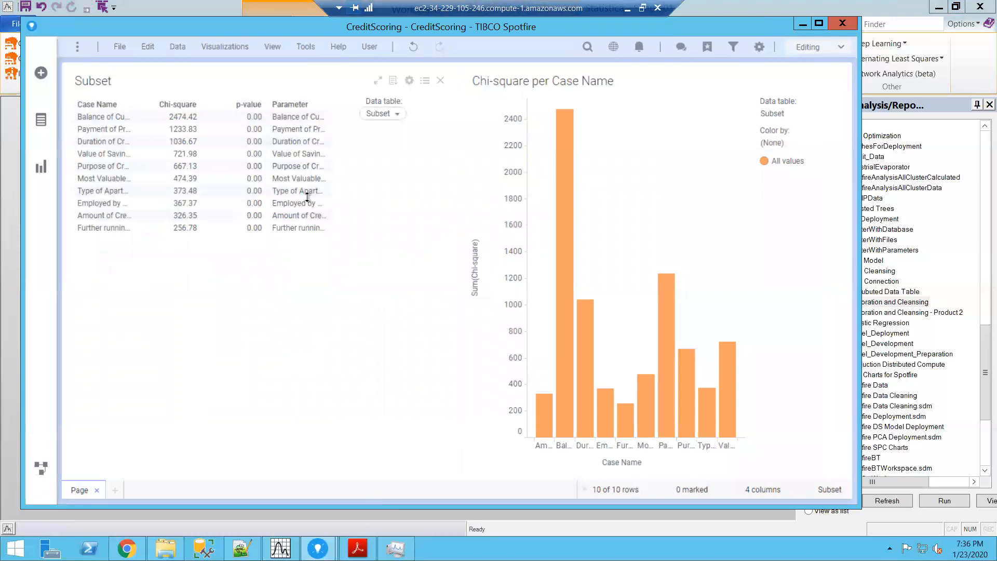